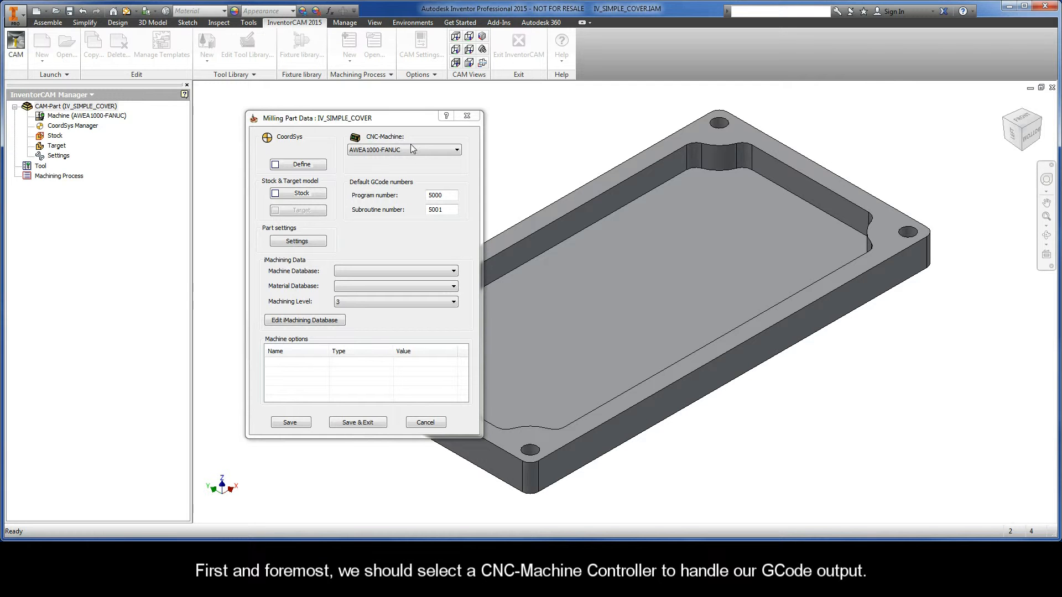
Set the CNC-Machine for the milling part to the gMilling_Haas_3x post-processor
left_click(448, 152)
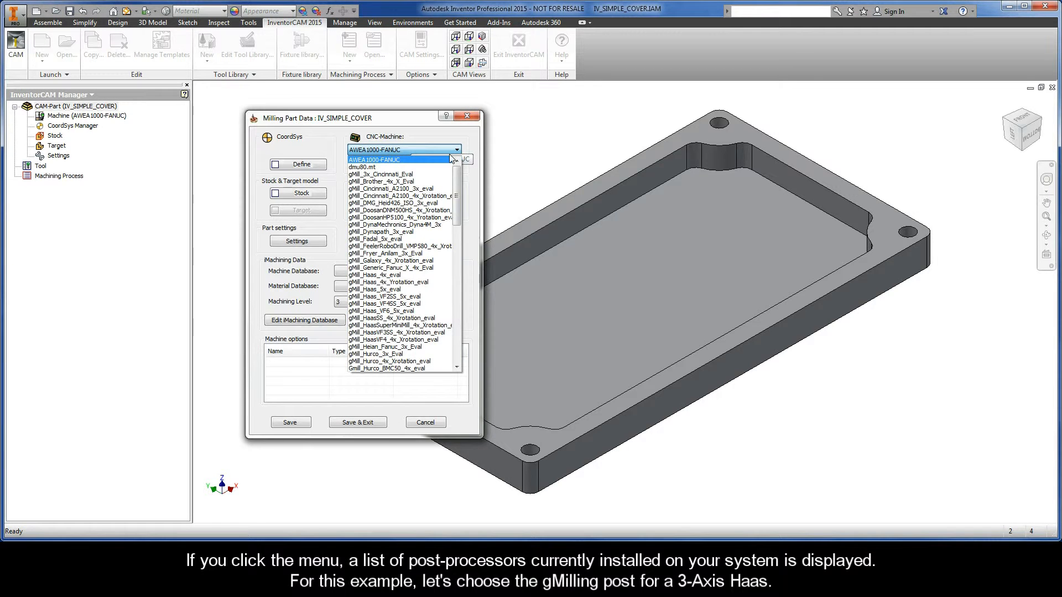
left_click_drag(458, 177, 459, 284)
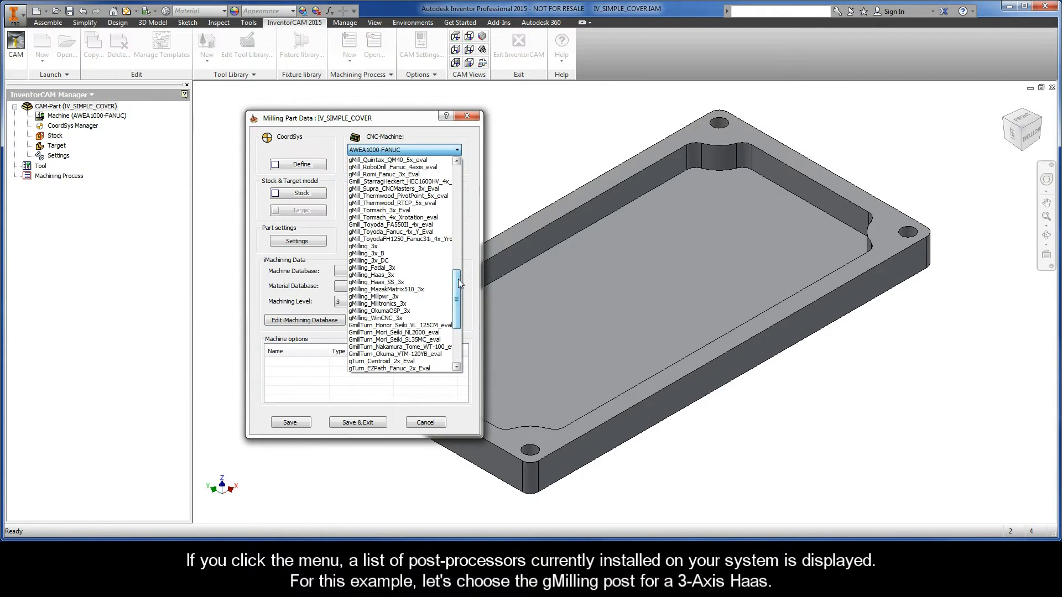
left_click(396, 276)
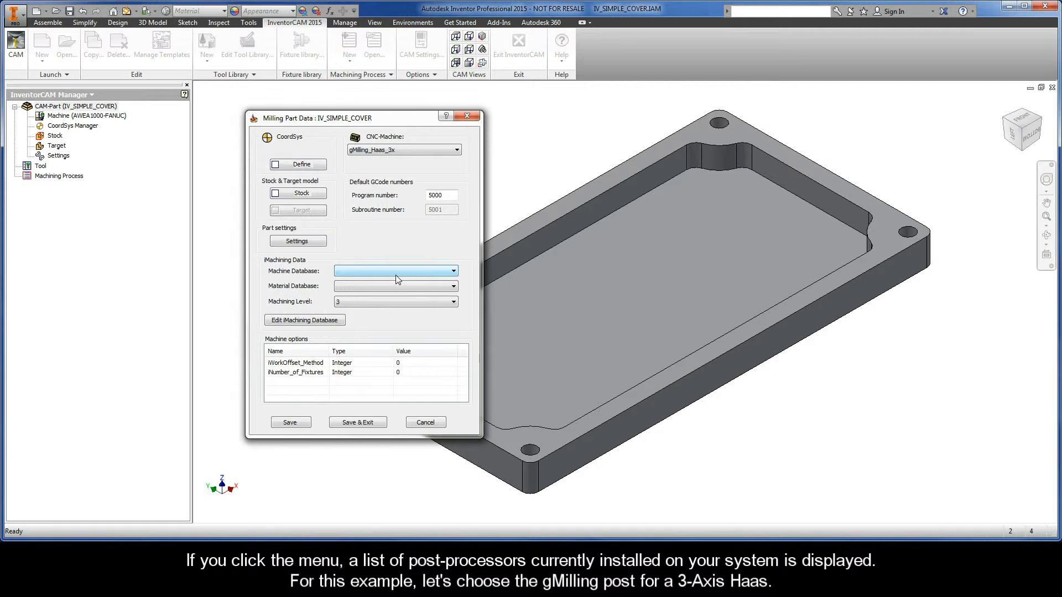
left_click_drag(450, 195, 413, 194)
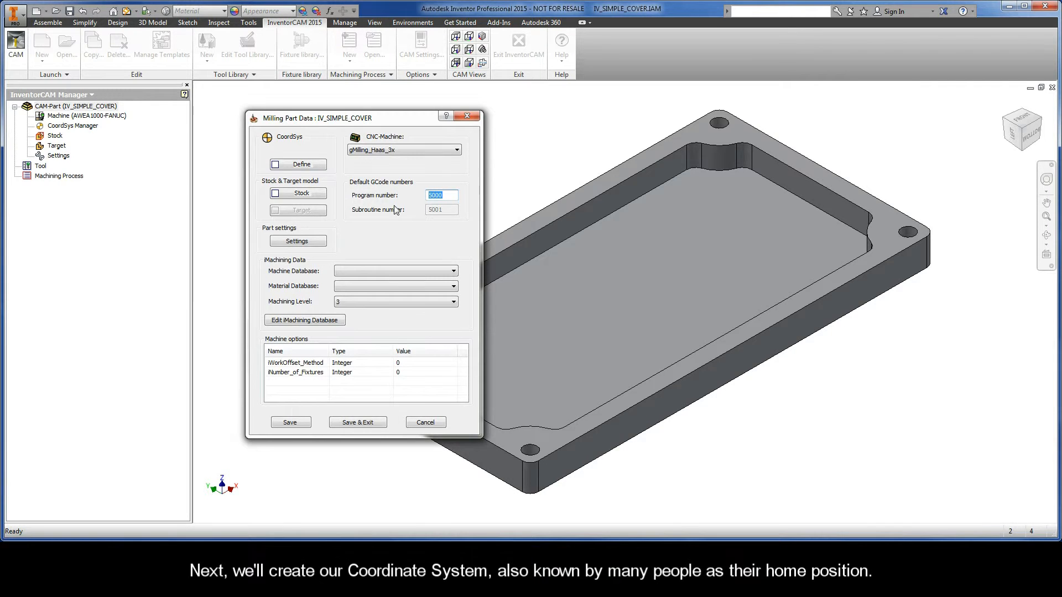
Start the coordinate system definition using Select face, placing the origin at the Top center of model box
left_click(301, 165)
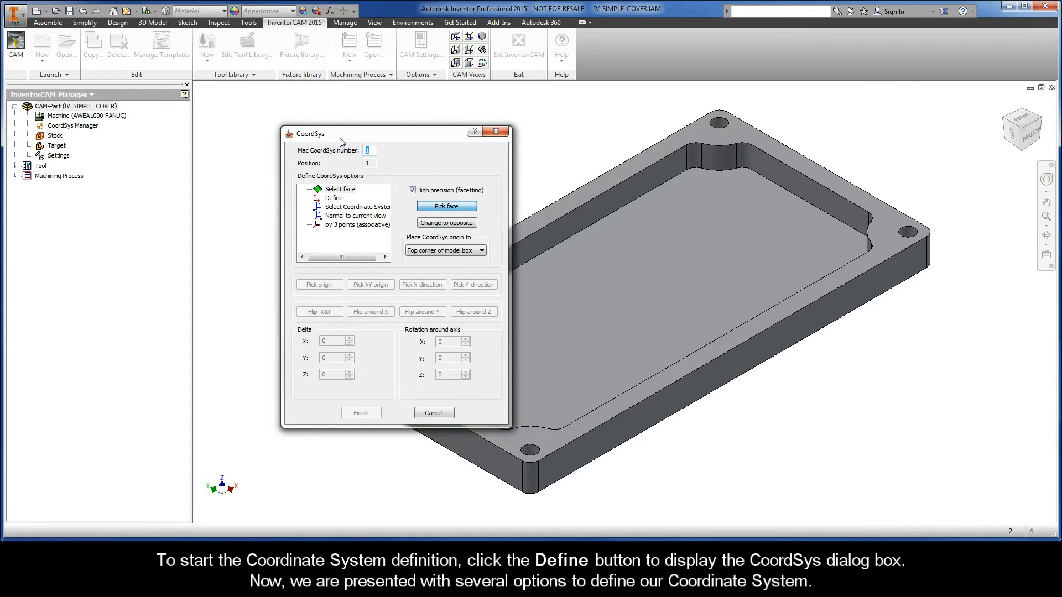
left_click_drag(370, 135, 310, 118)
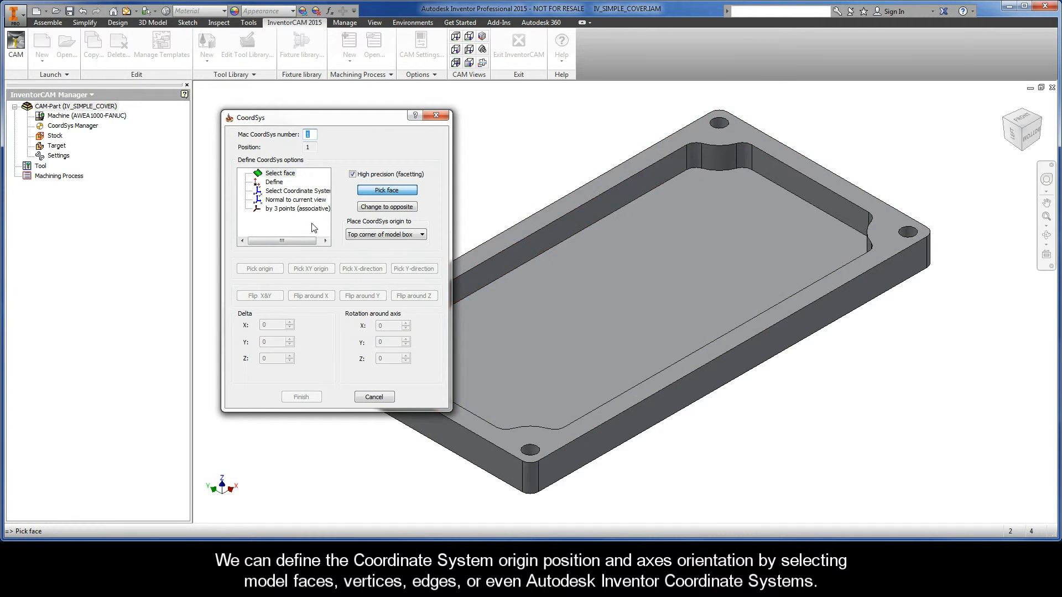
left_click(280, 175)
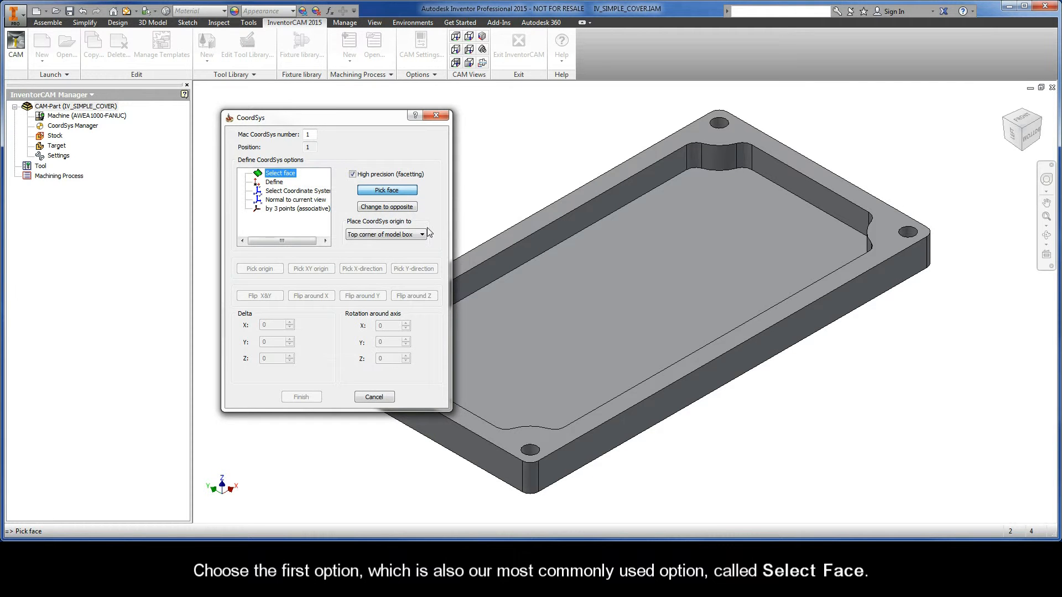
left_click(536, 221)
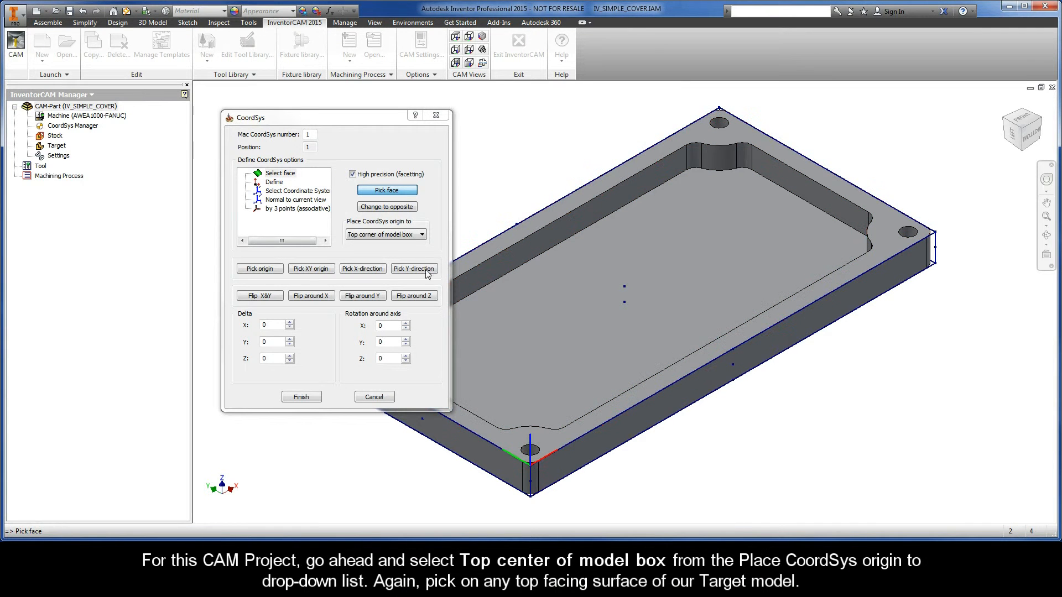
left_click(412, 235)
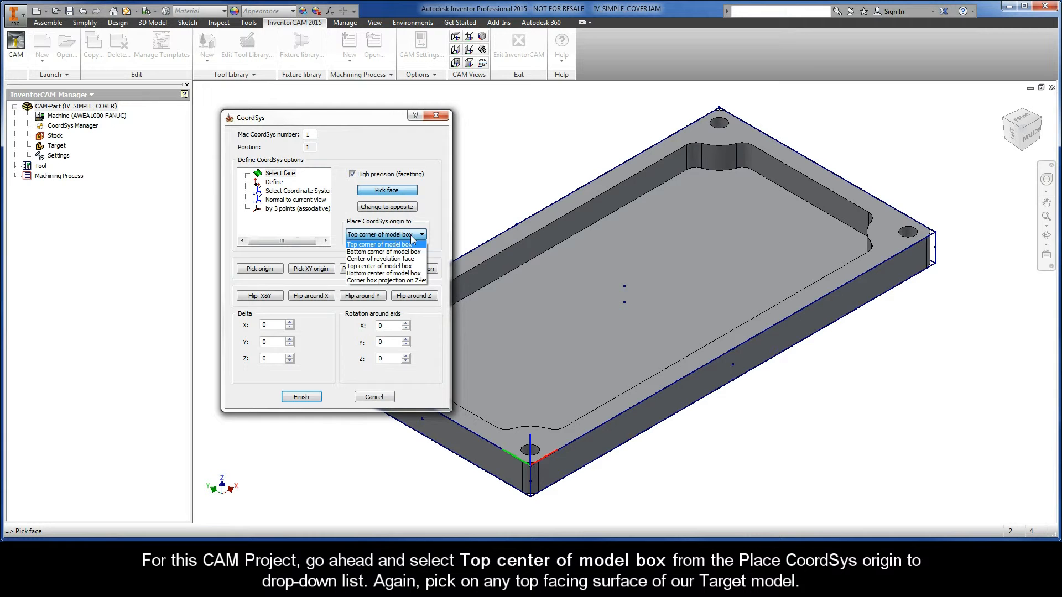
left_click(396, 273)
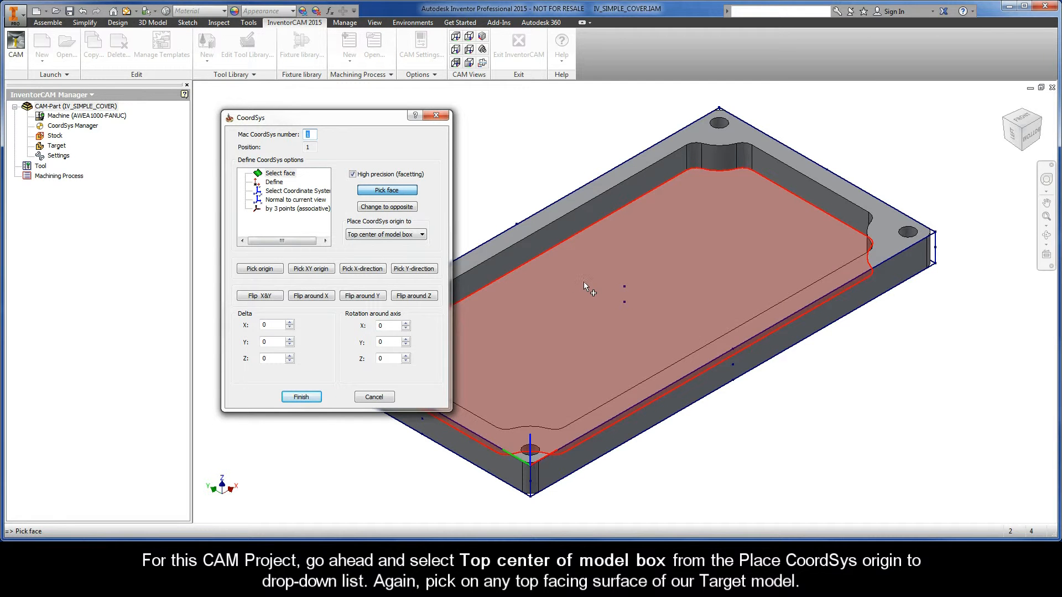
Pick the part's top face for the coordinate system and finish the definition
left_click(584, 283)
left_click(584, 286)
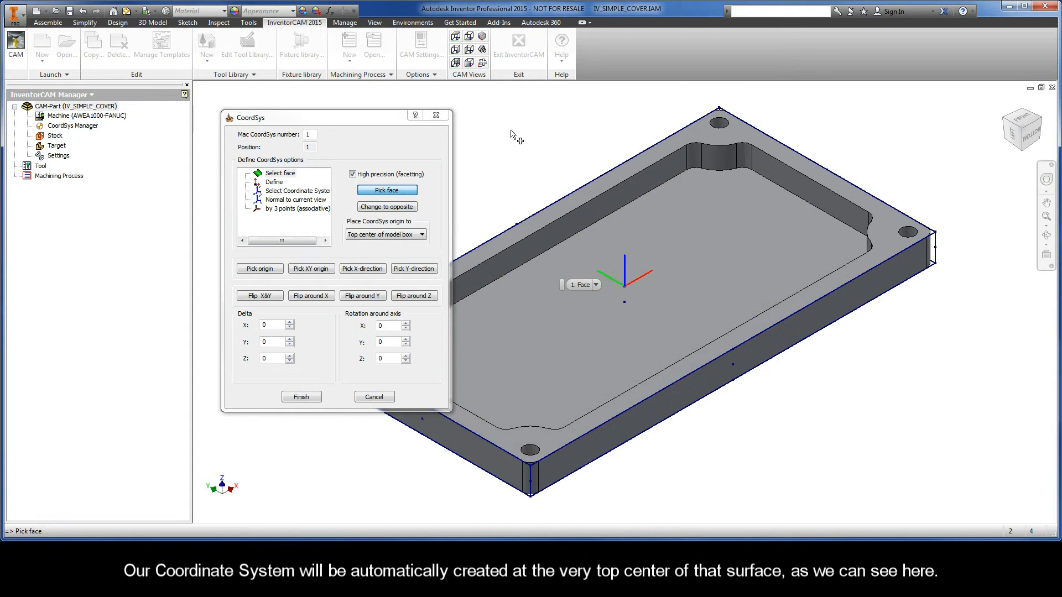
left_click(481, 37)
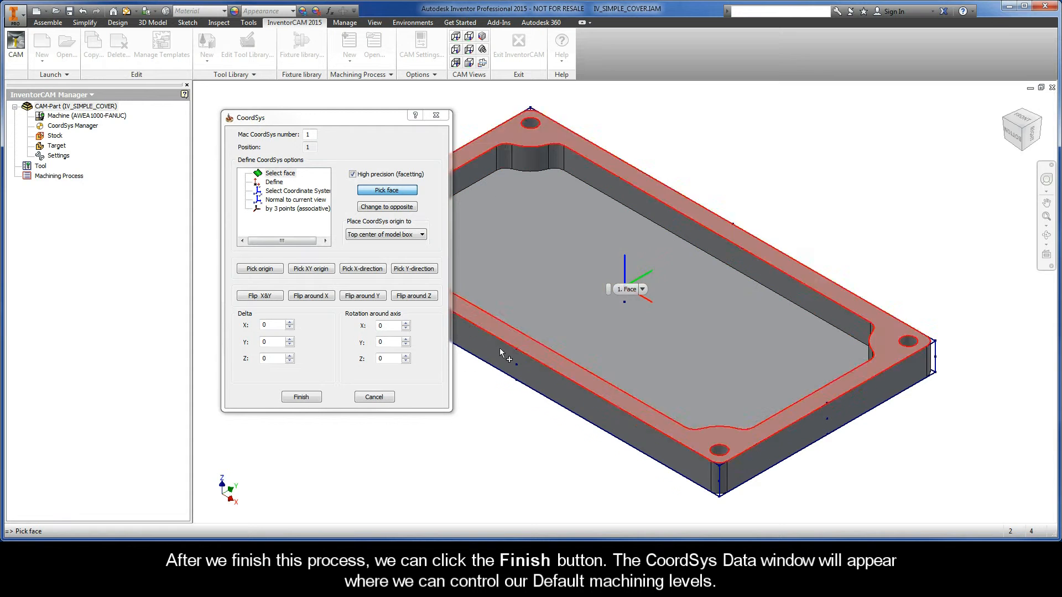
left_click(301, 397)
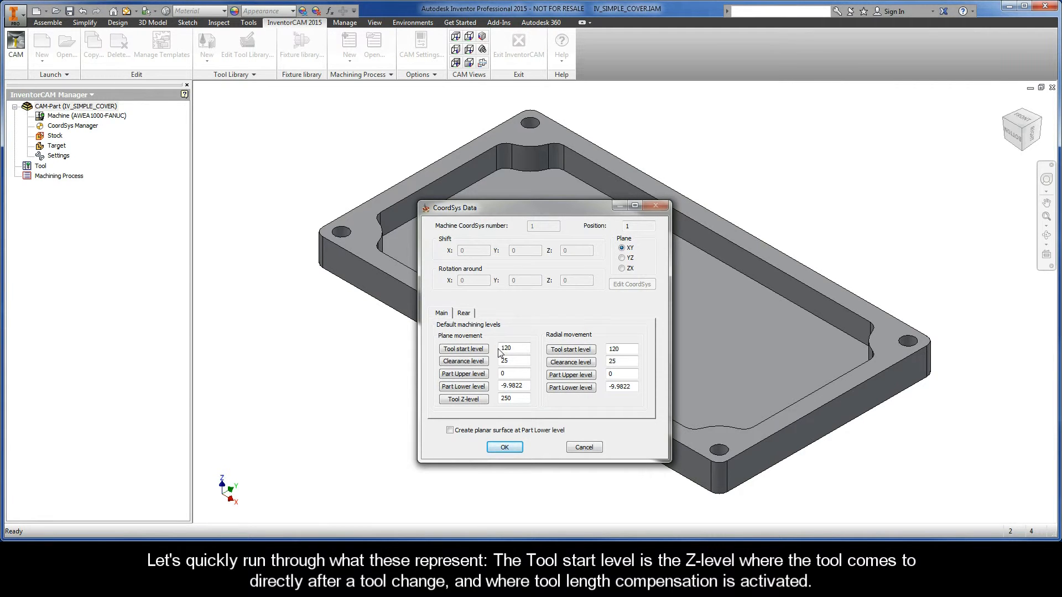
Review the default machining levels, accept the CoordSys data, and finish the CoordSys Manager
left_click_drag(510, 349, 492, 352)
left_click_drag(511, 361, 496, 364)
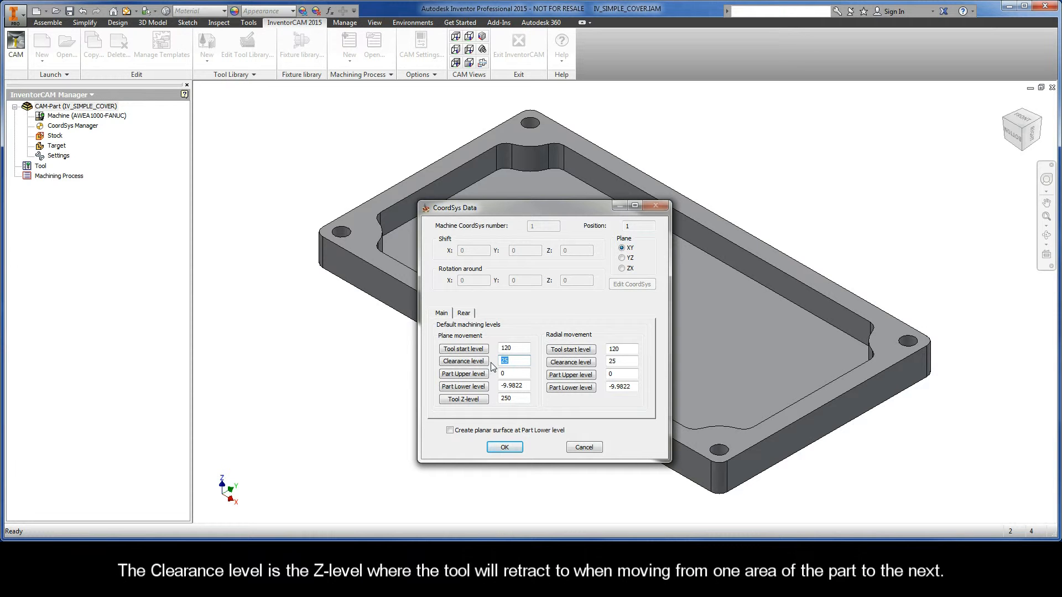
left_click_drag(512, 374, 493, 377)
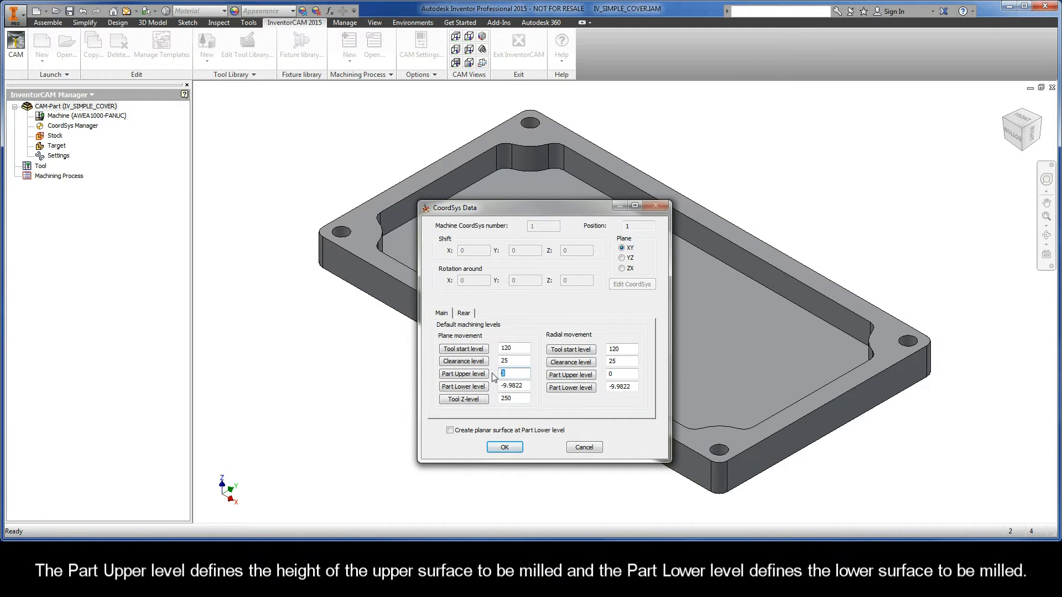
left_click_drag(525, 386, 494, 390)
left_click(505, 448)
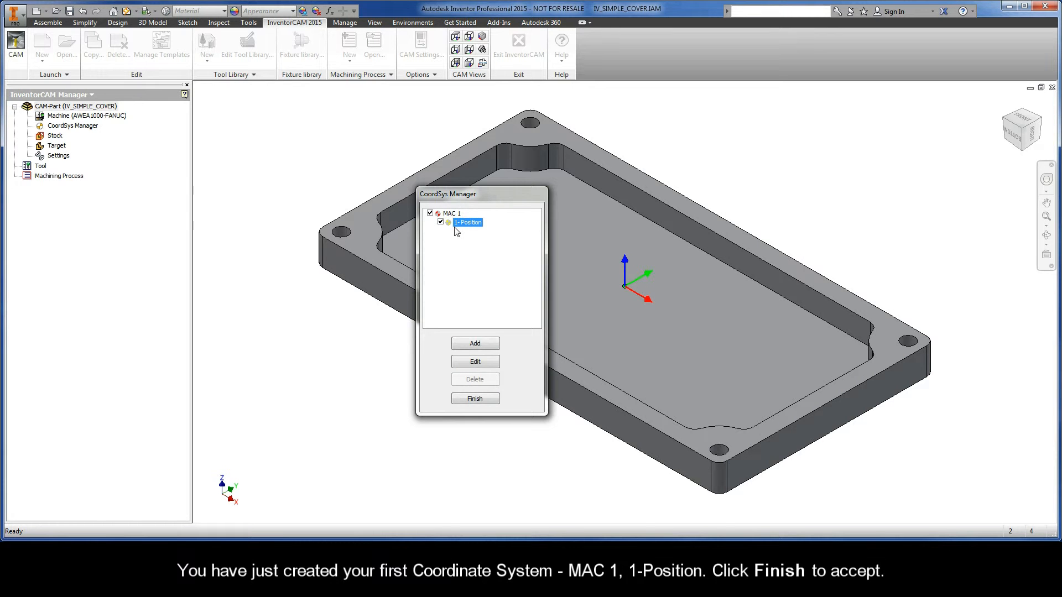
left_click(476, 399)
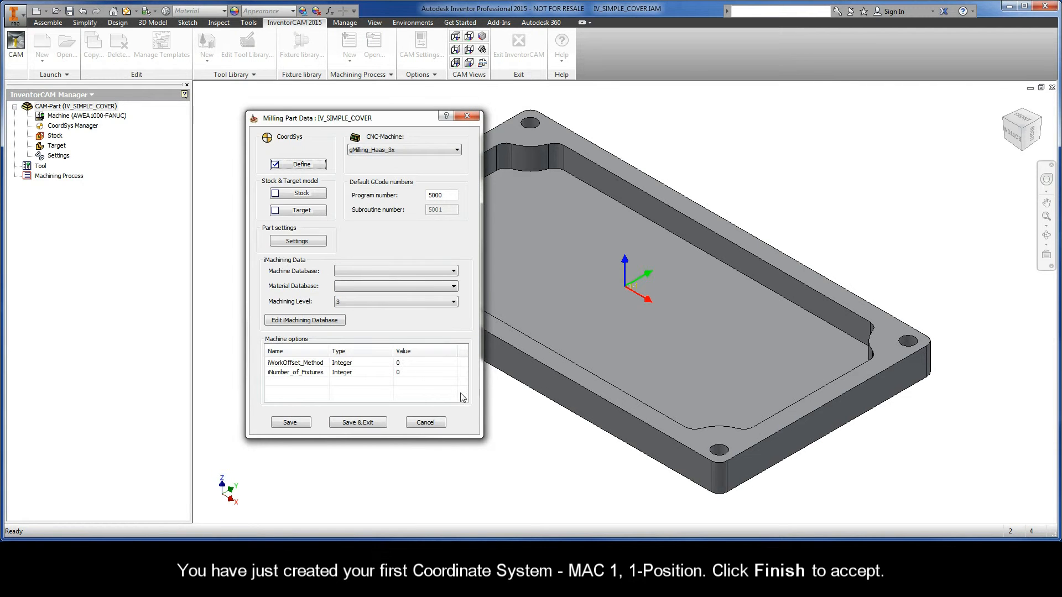
Open the stock definition, keep it defined by Box, and select the part solid
left_click(300, 195)
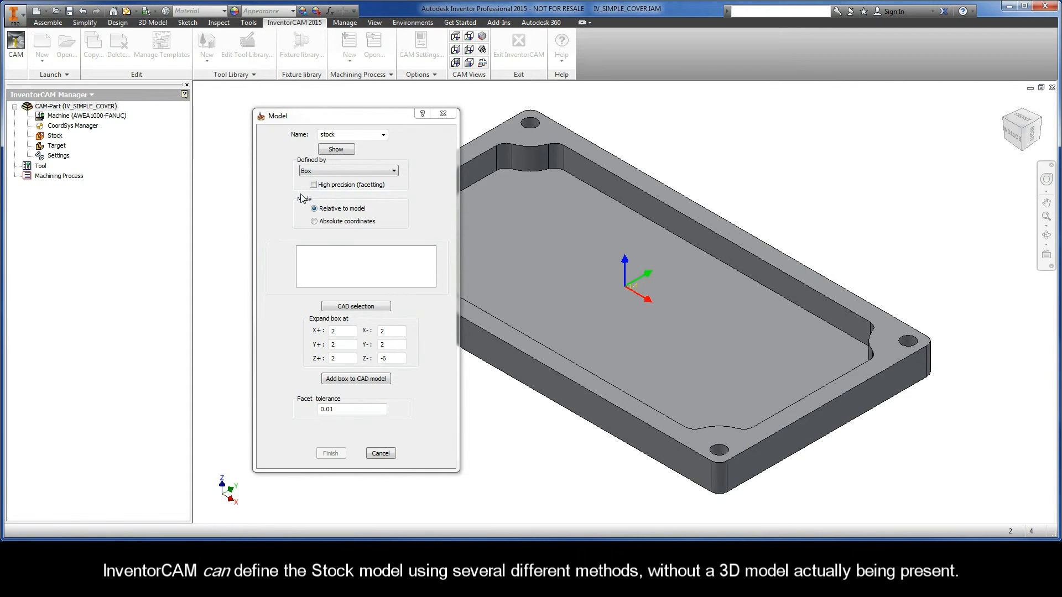
left_click(374, 174)
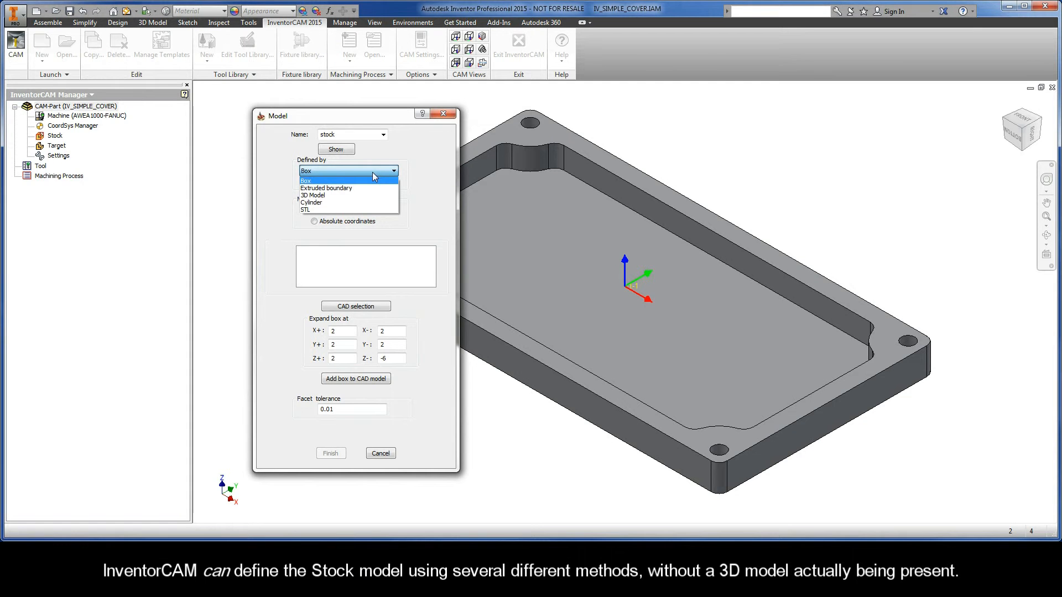
left_click(325, 181)
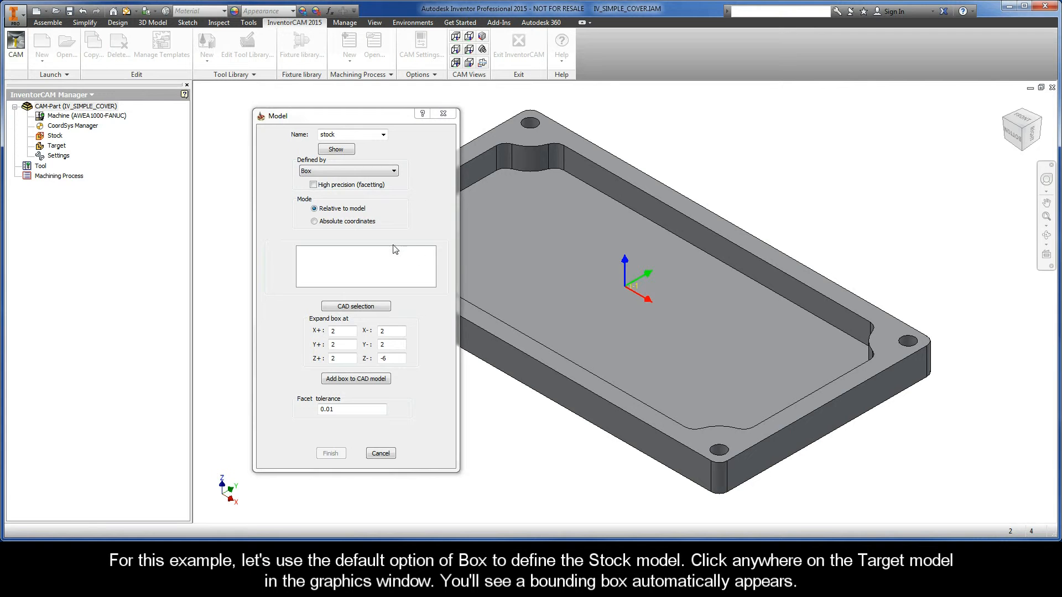
left_click(509, 250)
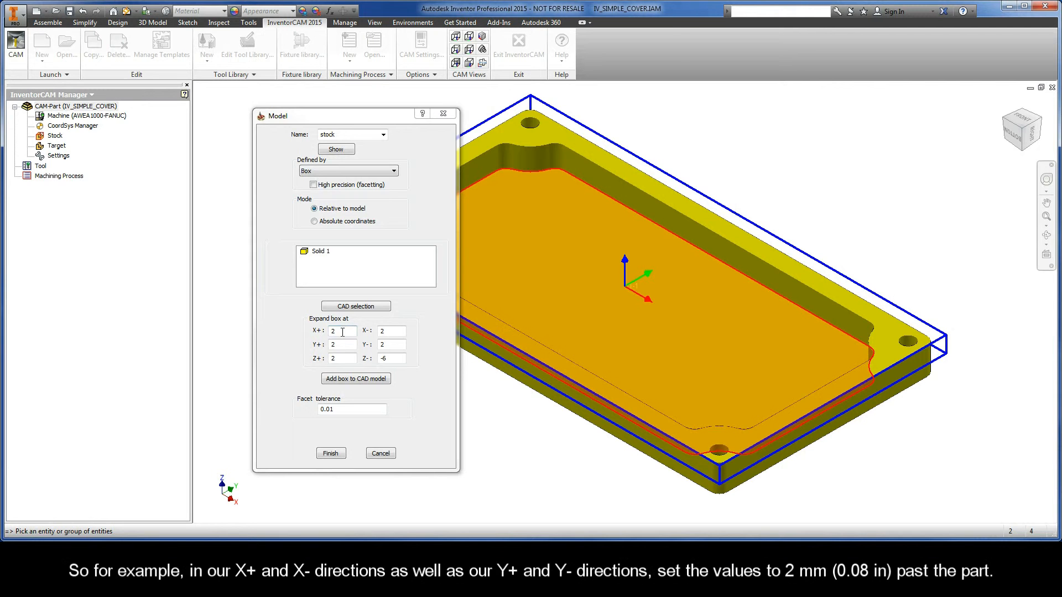
Set the stock box expansion to 2 in X+, X-, Y+ and Y-, 0.5 in Z+, and 5 in Z-
double_click(333, 331)
double_click(383, 330)
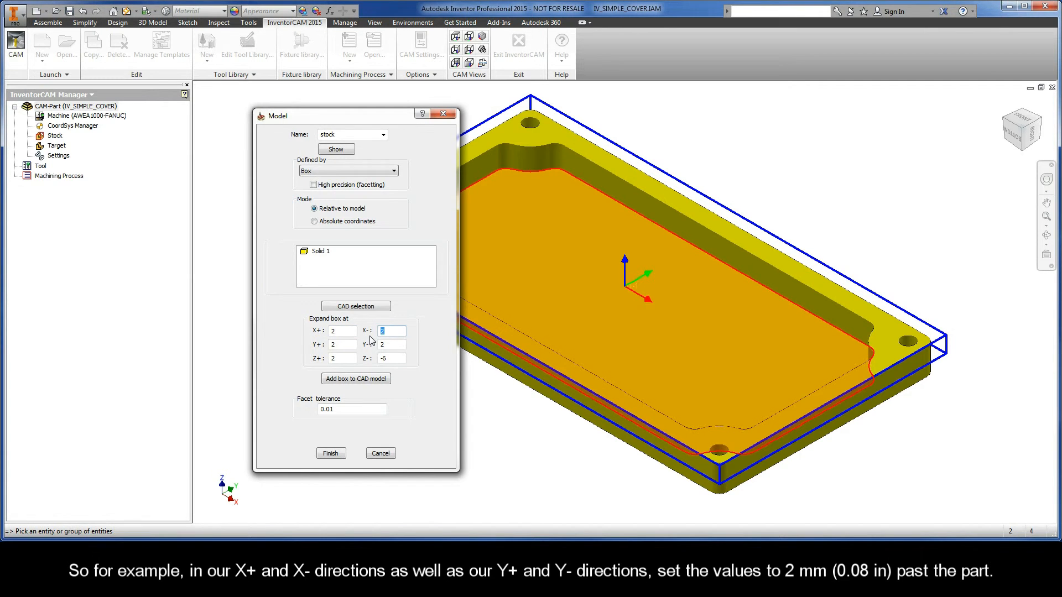
double_click(333, 344)
double_click(391, 346)
double_click(339, 359)
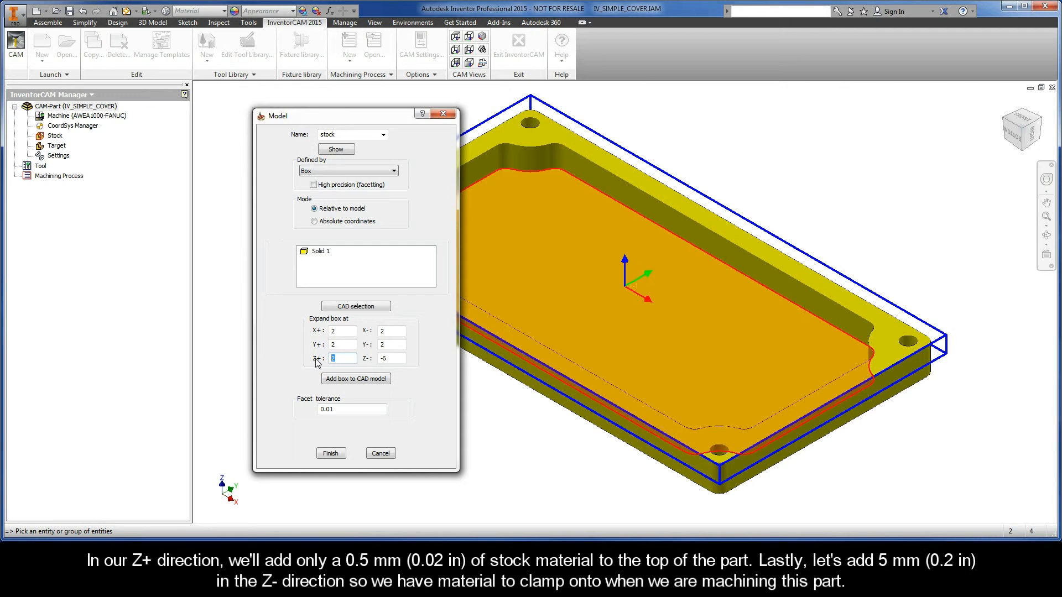
type("0.5")
double_click(384, 358)
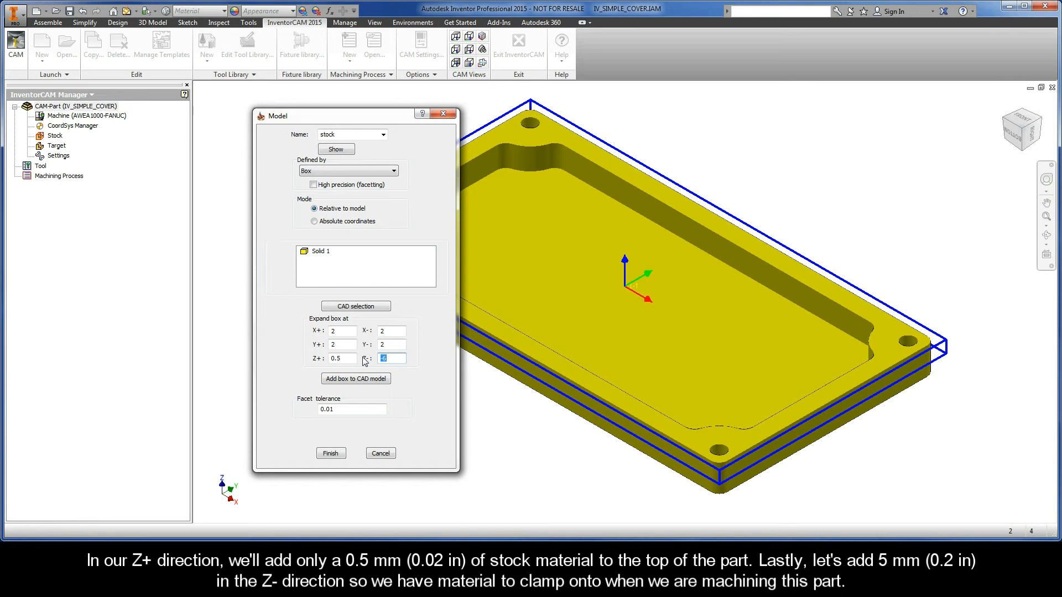
type("5")
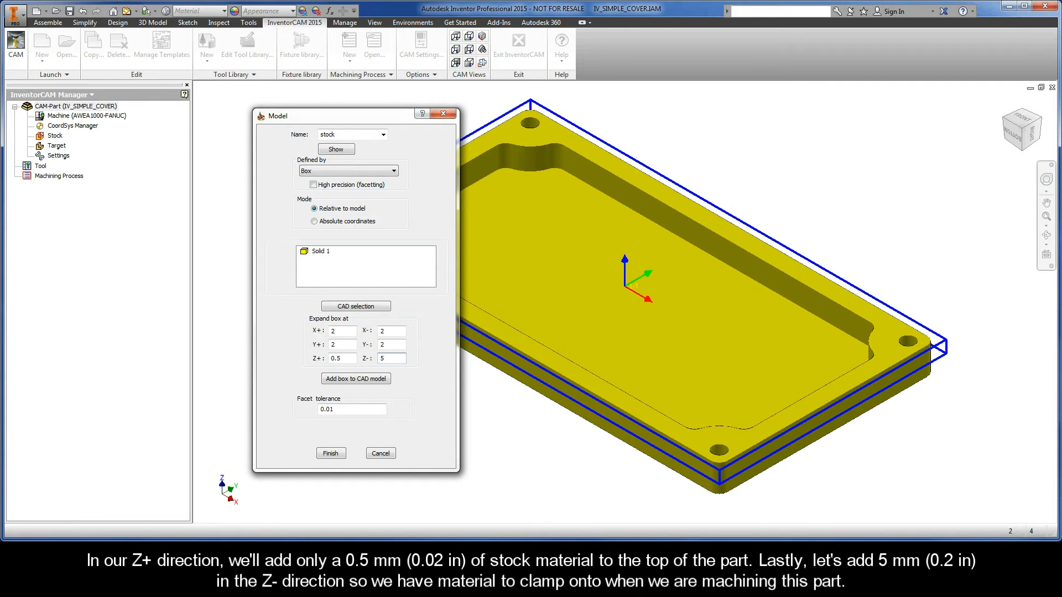
left_click(475, 385)
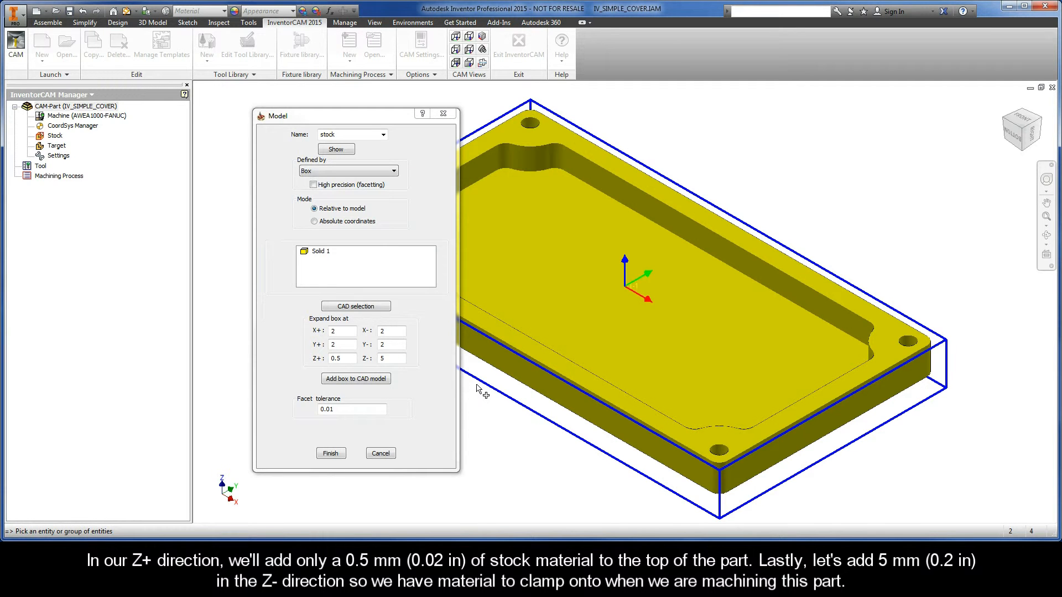
Add the stock box to the CAD model and finish the stock definition
left_click(354, 379)
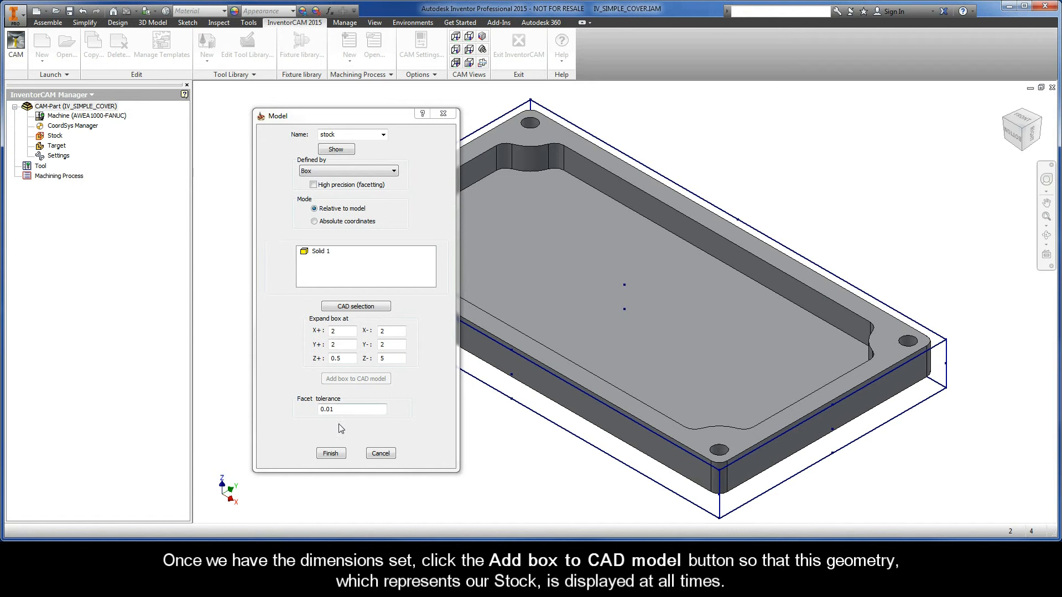
left_click(330, 454)
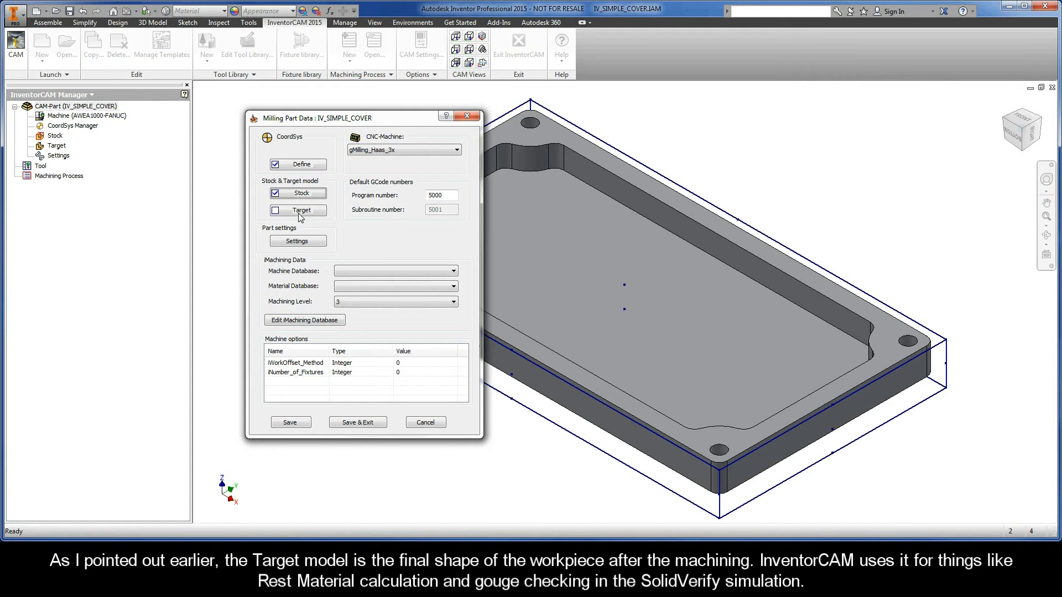
Define the target model by picking the part solid, then finish
left_click(299, 211)
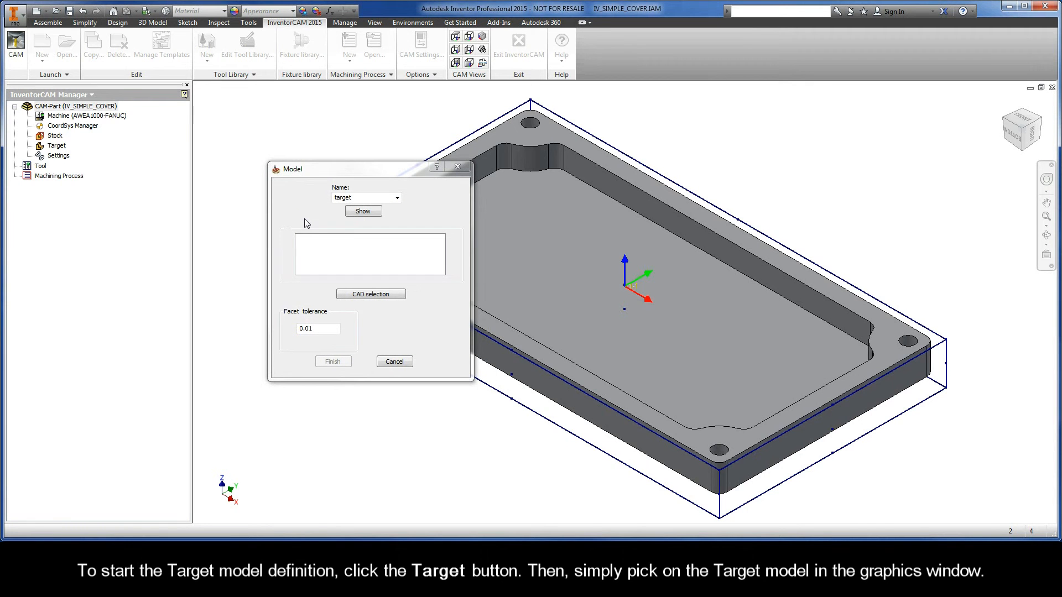
left_click(504, 263)
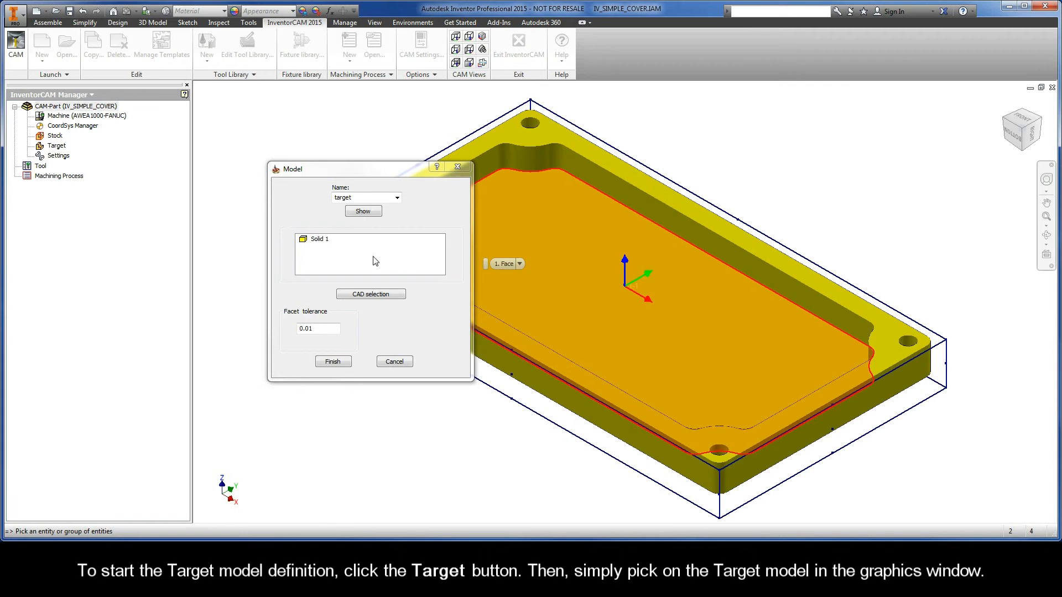
left_click(321, 242)
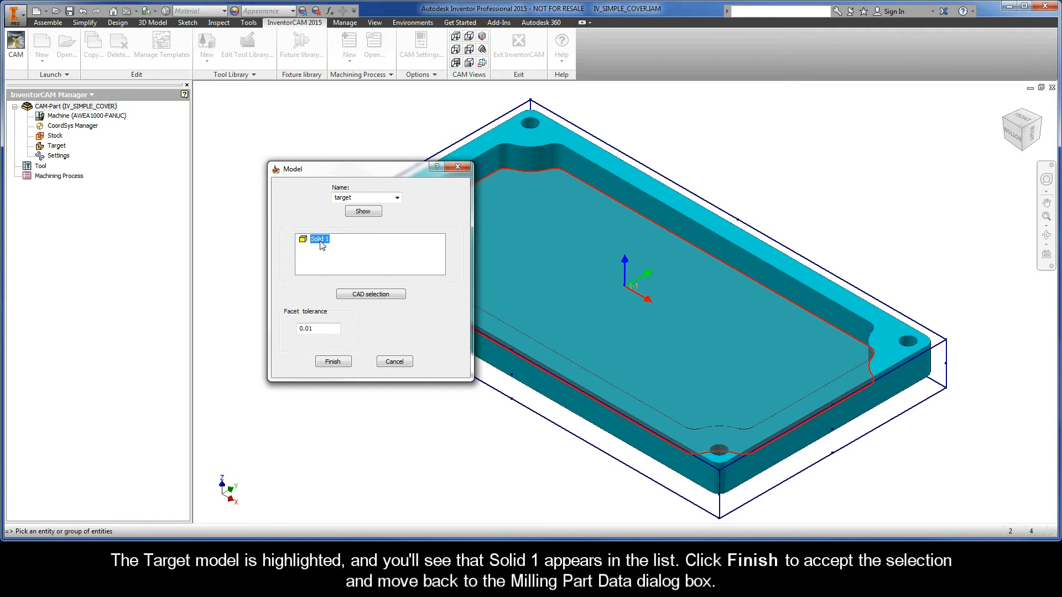
left_click(333, 362)
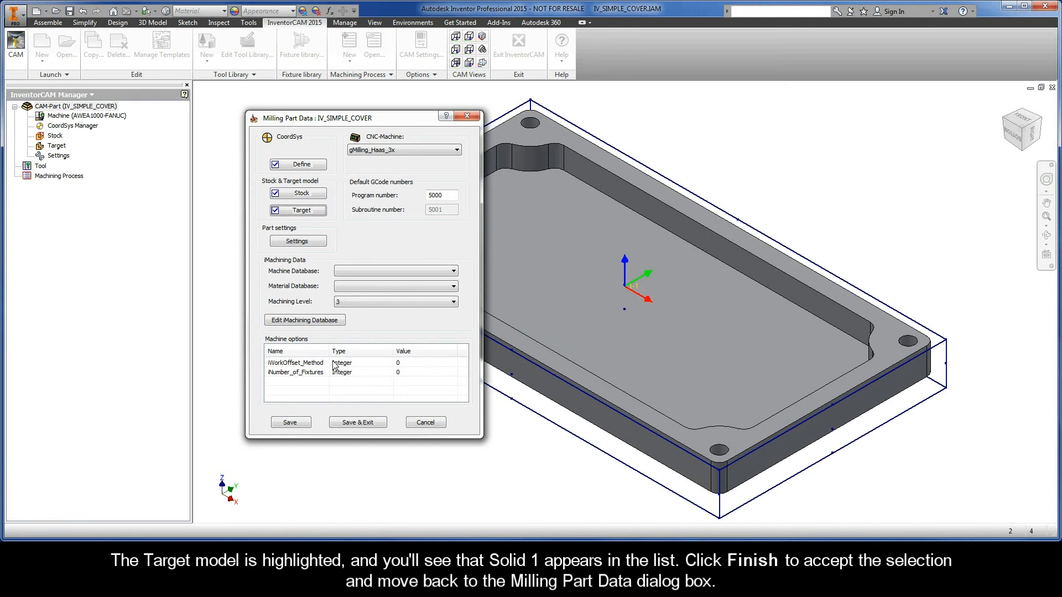
Review the Part Settings without changes, then save and exit the Milling Part Data dialog
left_click(299, 242)
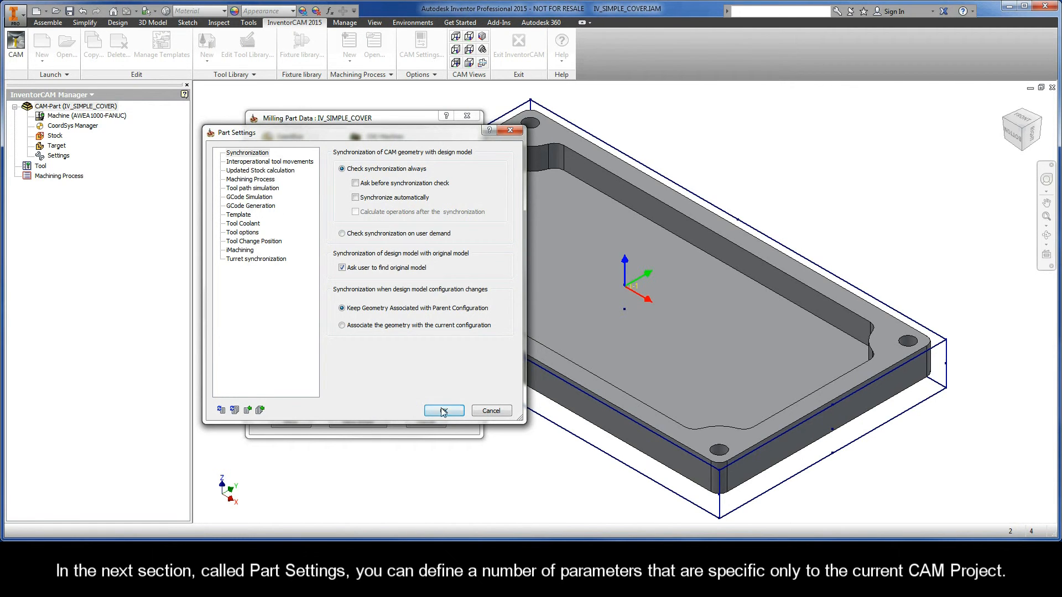
left_click(491, 412)
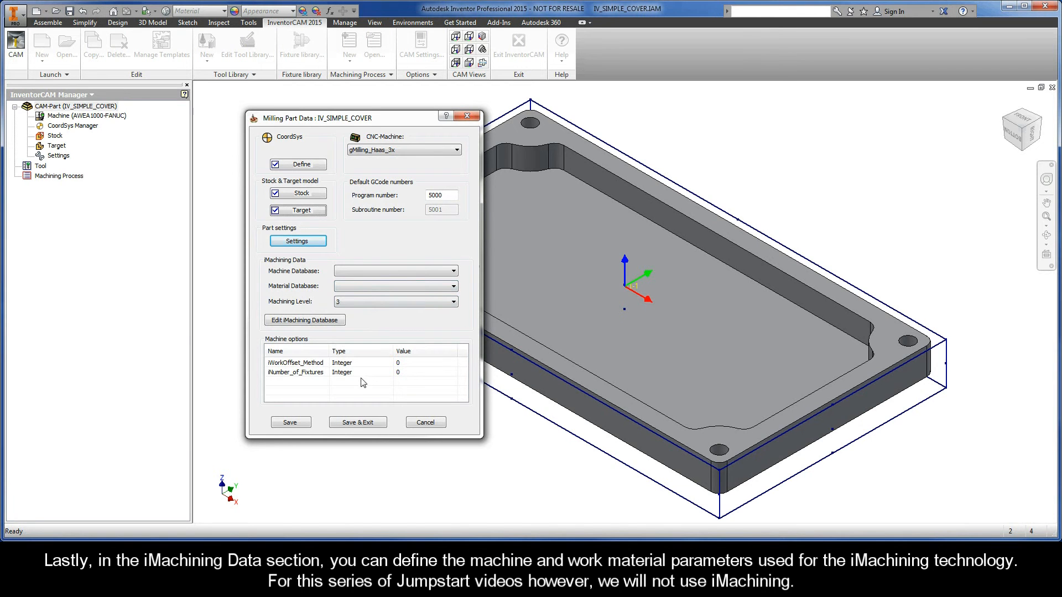
left_click(359, 422)
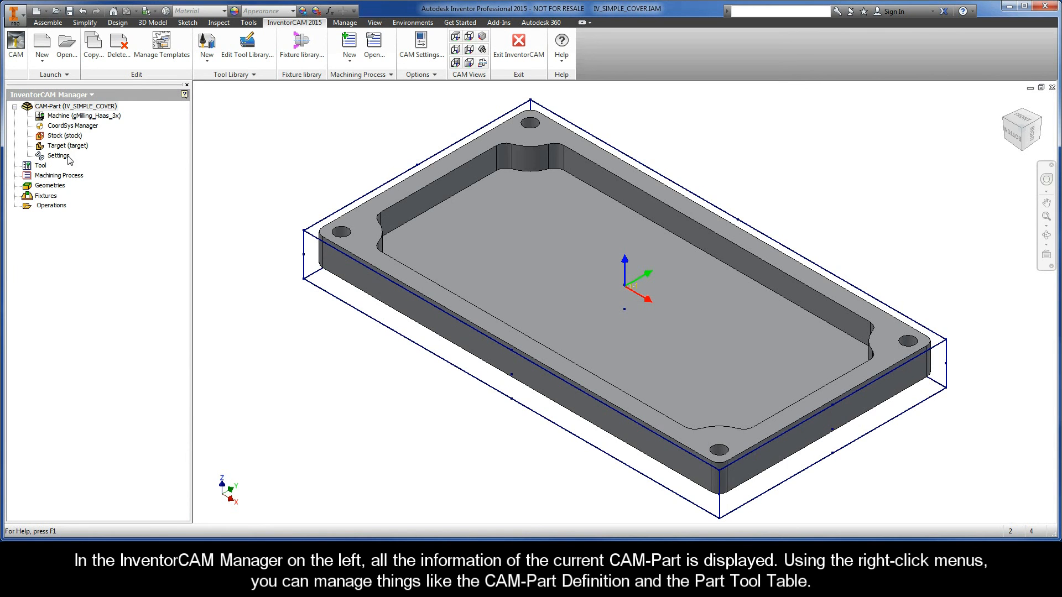
Browse the context menus of the CAM-Part and Tool entries in the manager tree
right_click(66, 109)
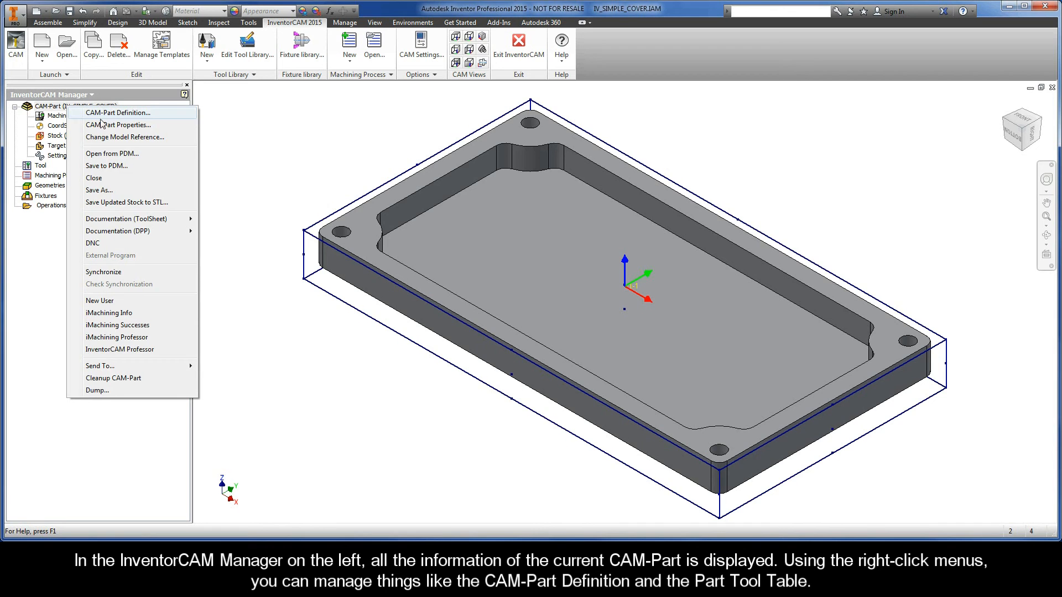
right_click(44, 166)
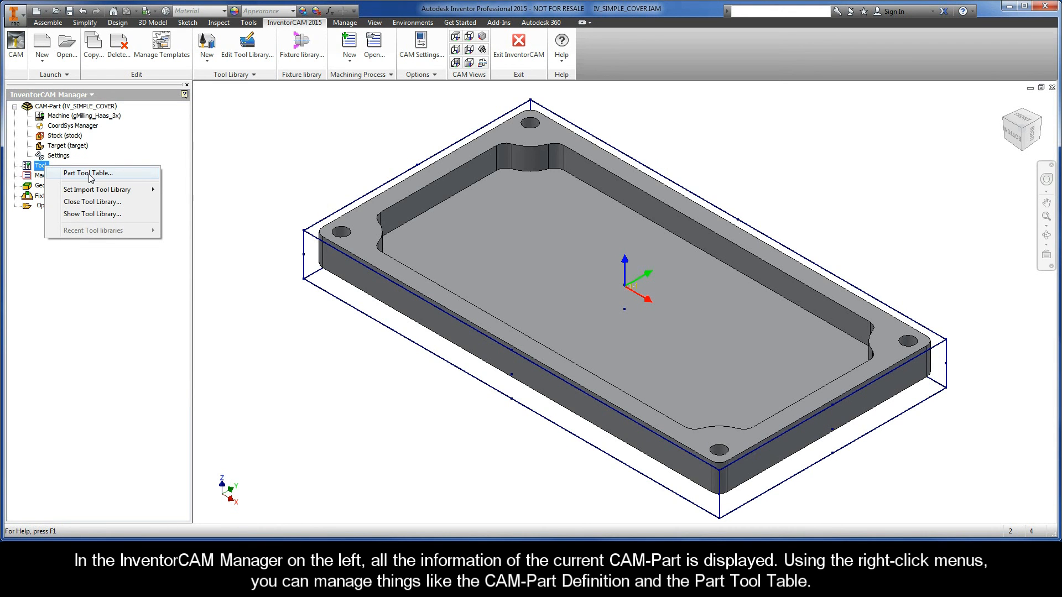
left_click(104, 264)
left_click(65, 209)
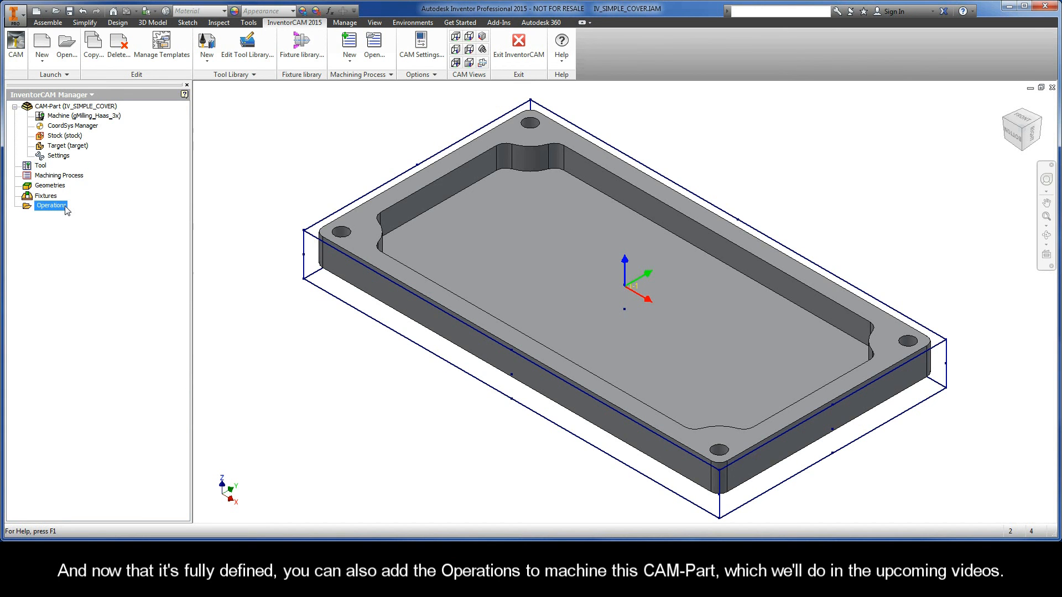